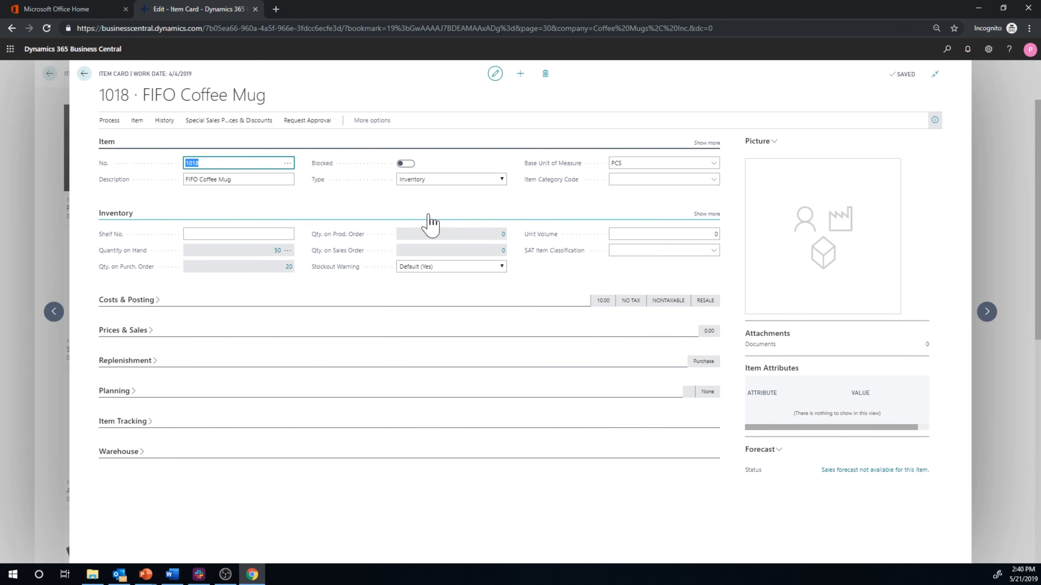
# - Expand the item's Costs & Posting details and review the average cost calculation behind its unit cost
pyautogui.click(135, 305)
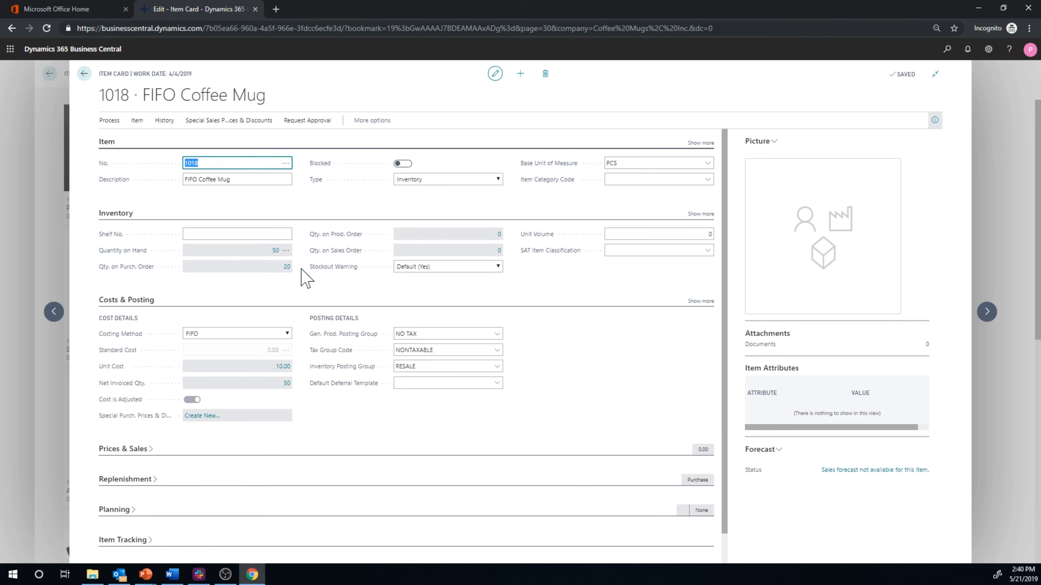
pyautogui.click(282, 366)
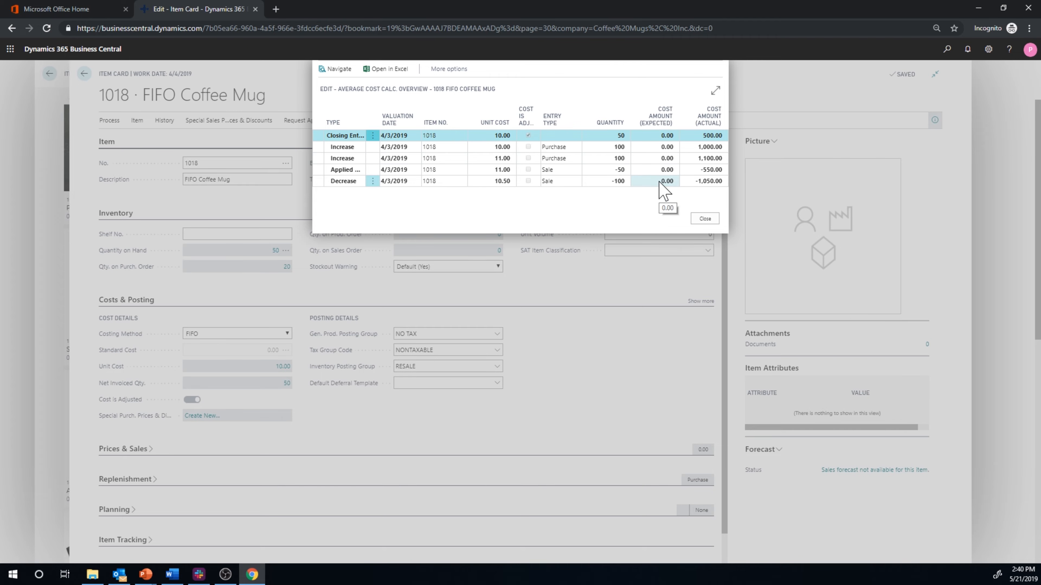
pyautogui.click(704, 219)
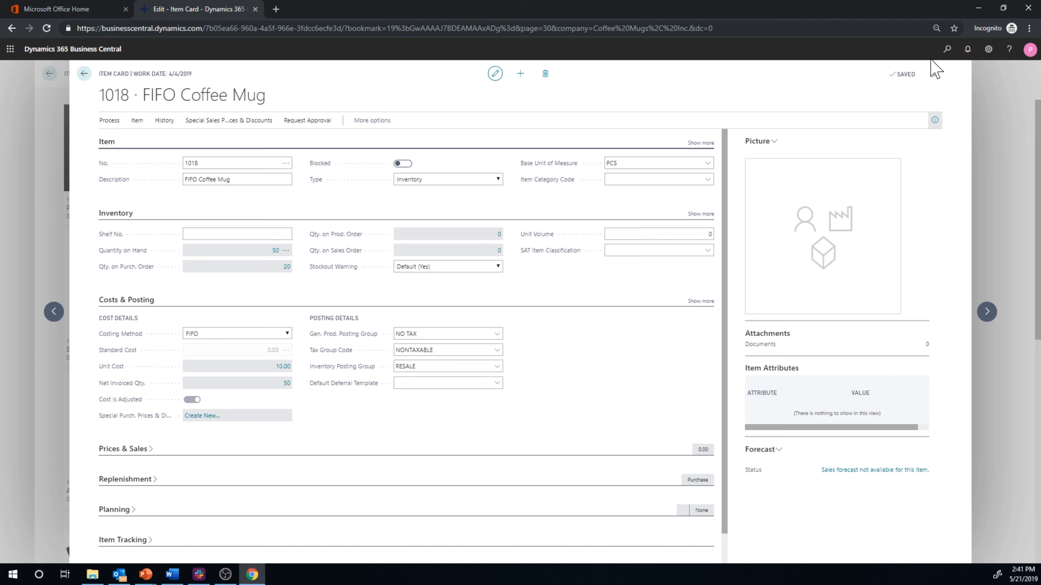
# - Find the Purchase Orders list and open the 4/4/2019 Fabrikam order with the 220.00 amount
pyautogui.click(83, 74)
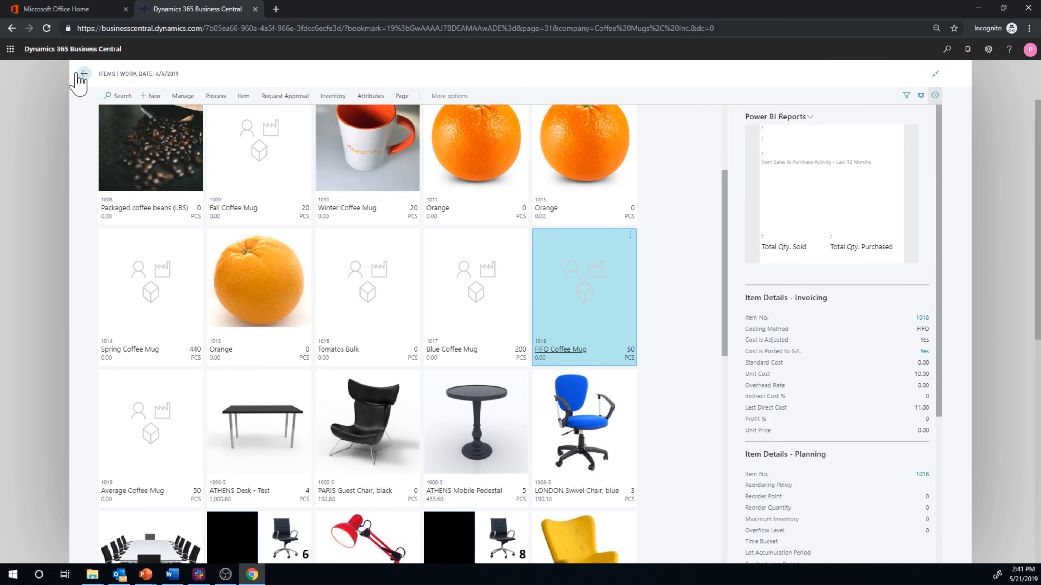
pyautogui.click(84, 75)
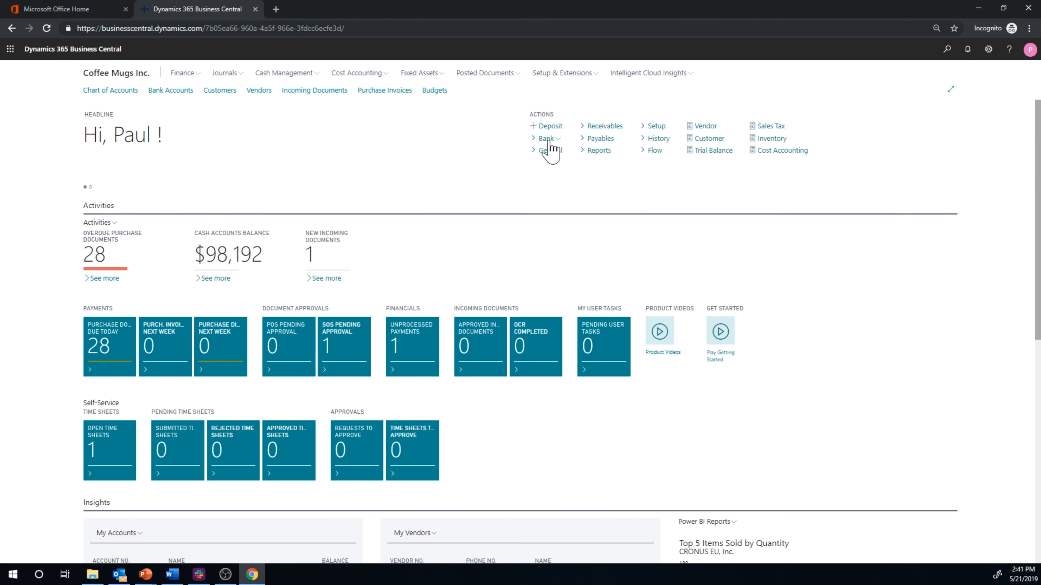
pyautogui.click(946, 49)
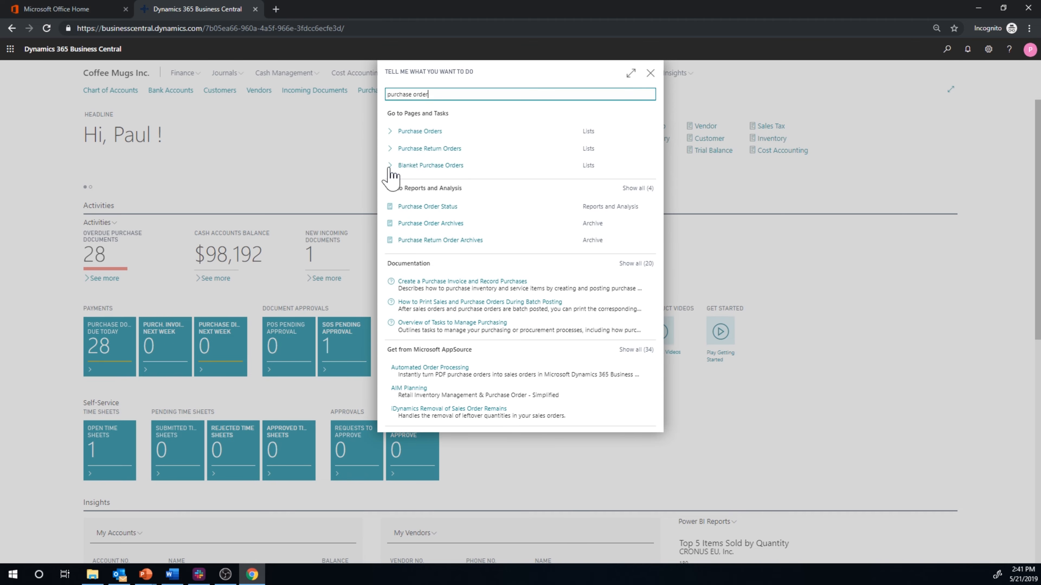
pyautogui.click(414, 134)
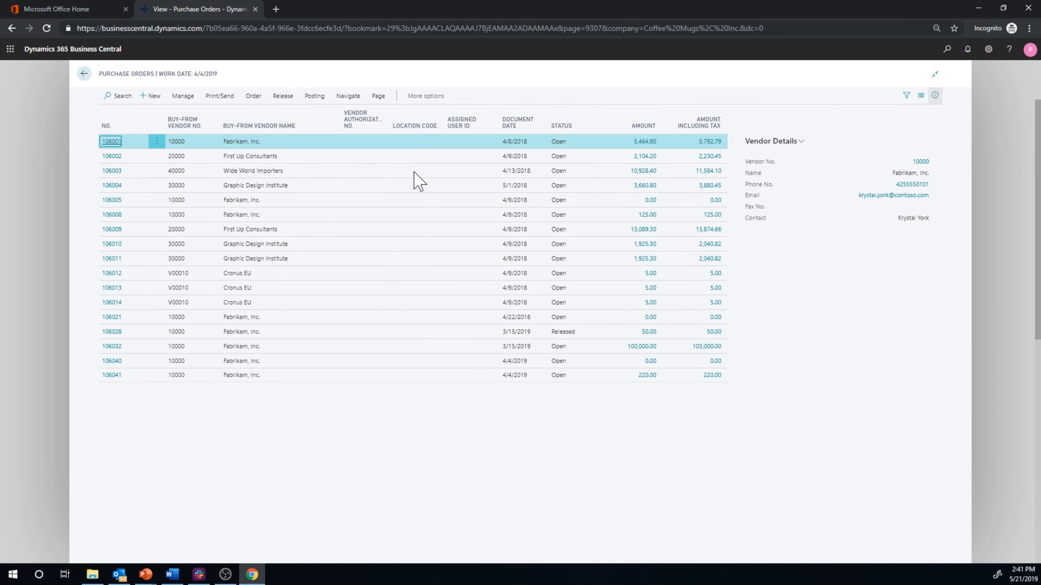
pyautogui.click(112, 377)
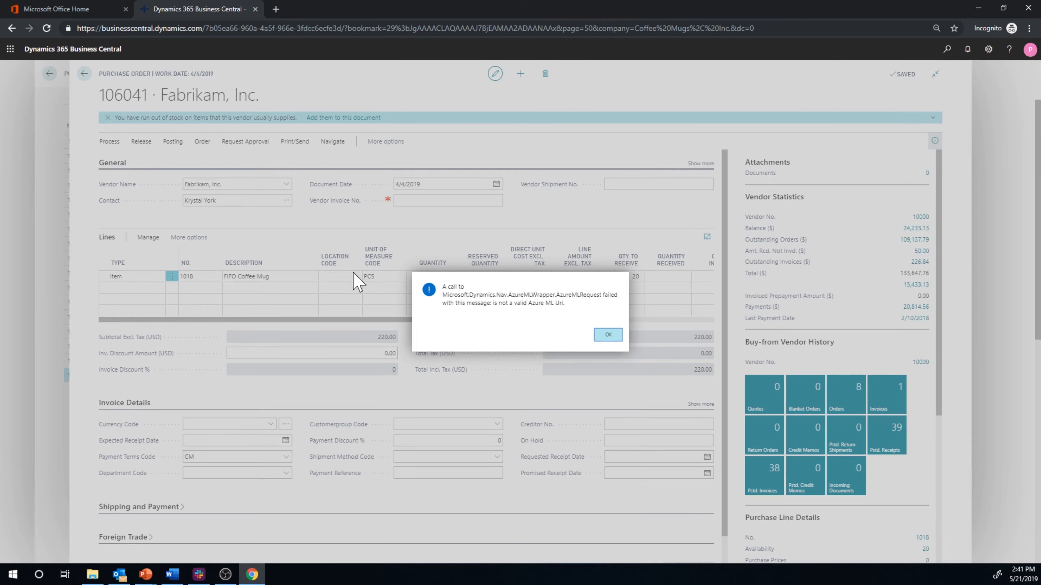
pyautogui.click(608, 336)
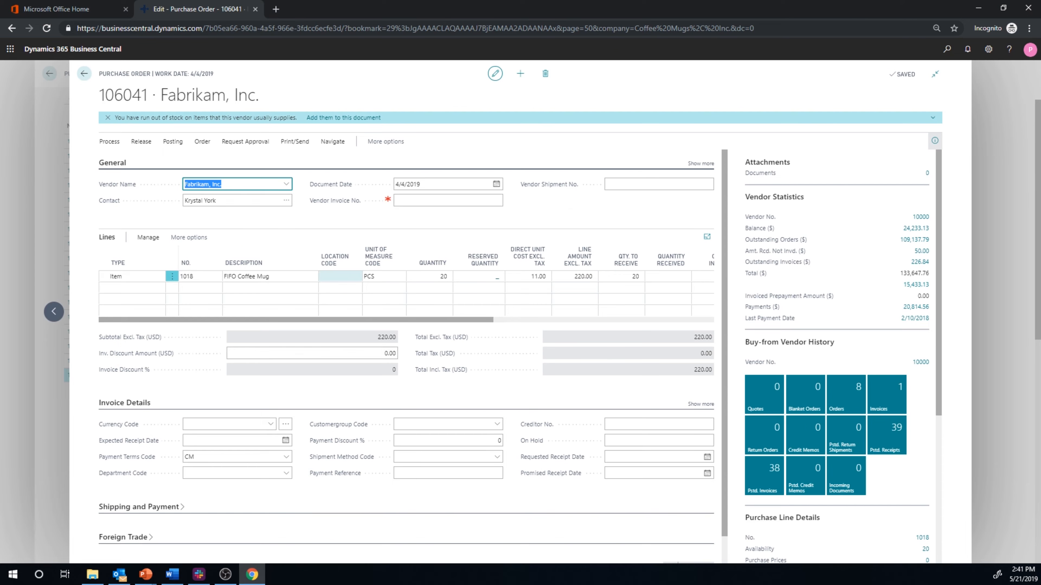
# - On the FIFO Coffee Mug order line, set the location code to MAIN and the direct unit cost to 20
pyautogui.click(341, 277)
pyautogui.click(356, 277)
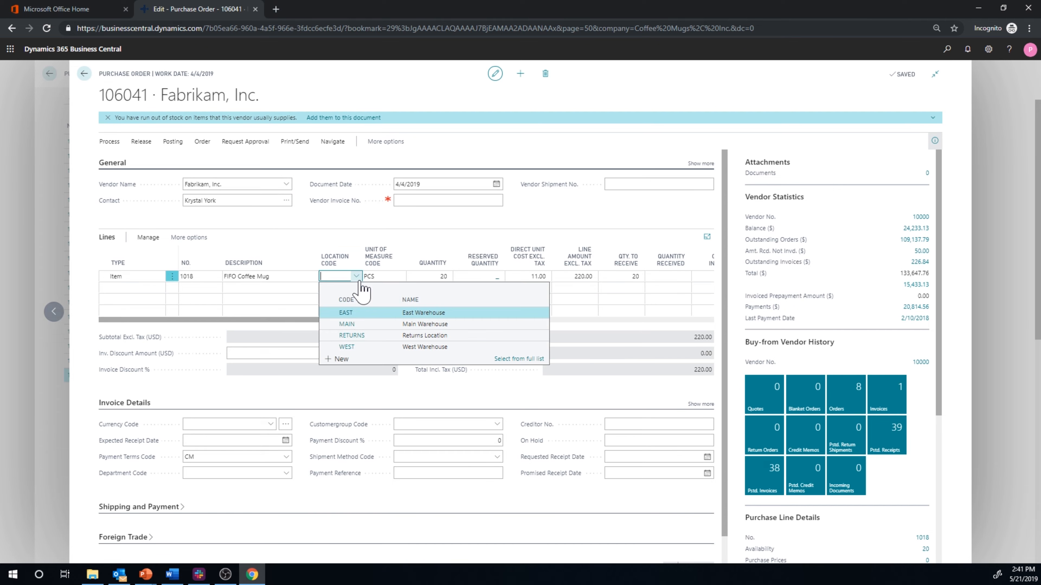
pyautogui.click(349, 324)
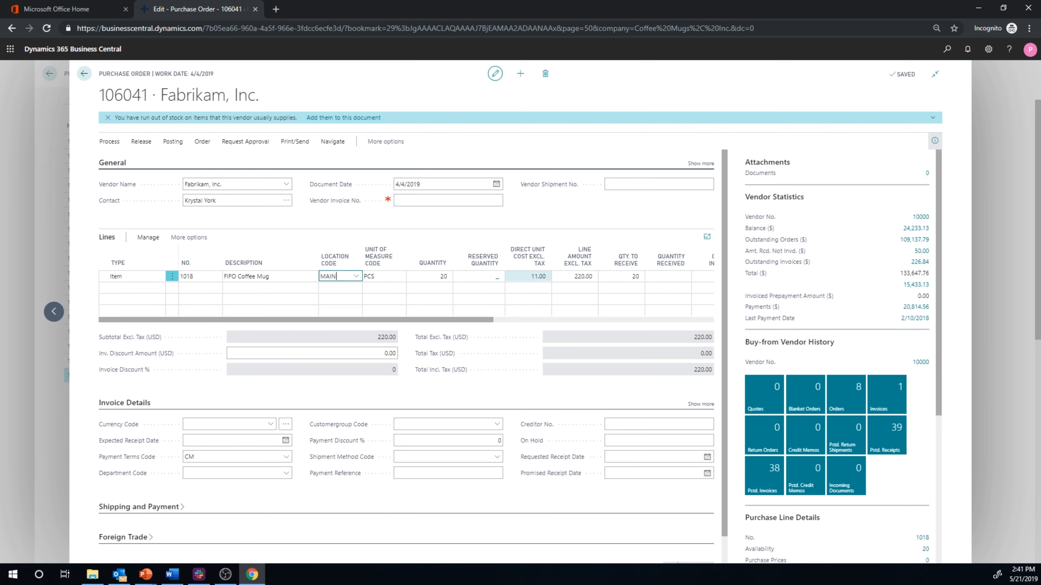
pyautogui.click(532, 276)
pyautogui.write('20')
pyautogui.press('Tab')
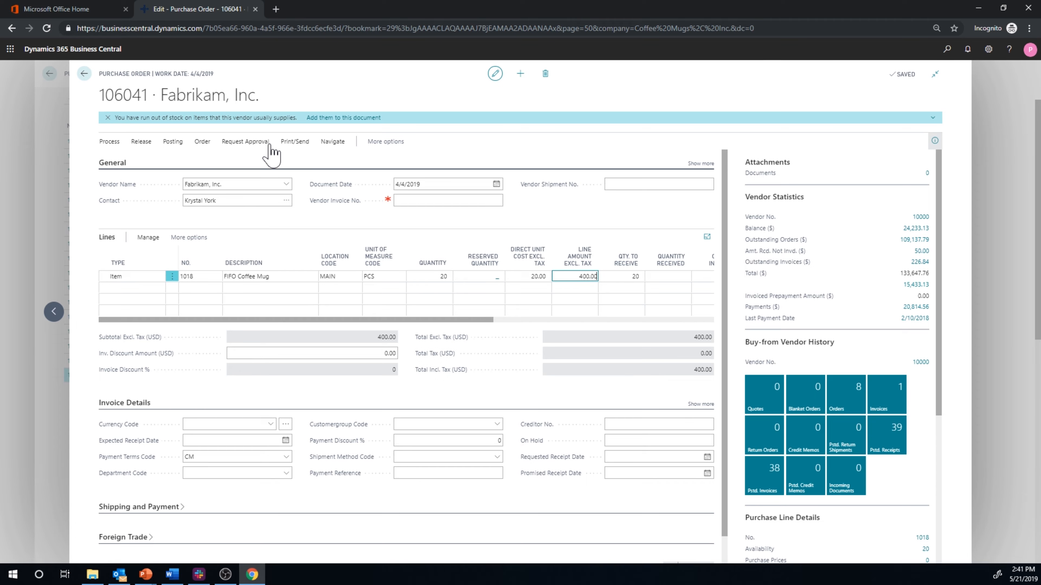
# - Post the purchase order with the Receive option only
pyautogui.click(181, 153)
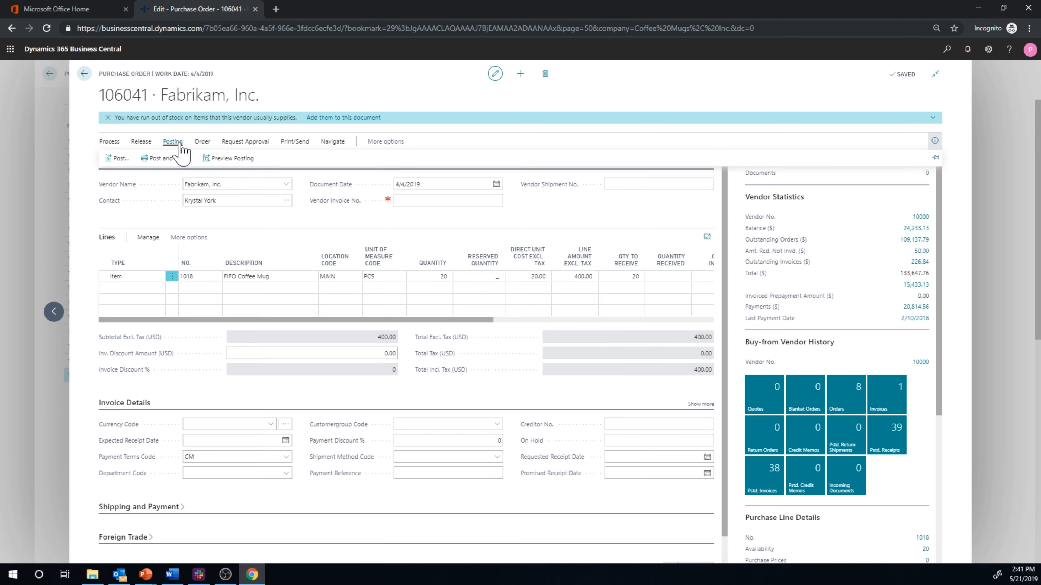
pyautogui.click(111, 158)
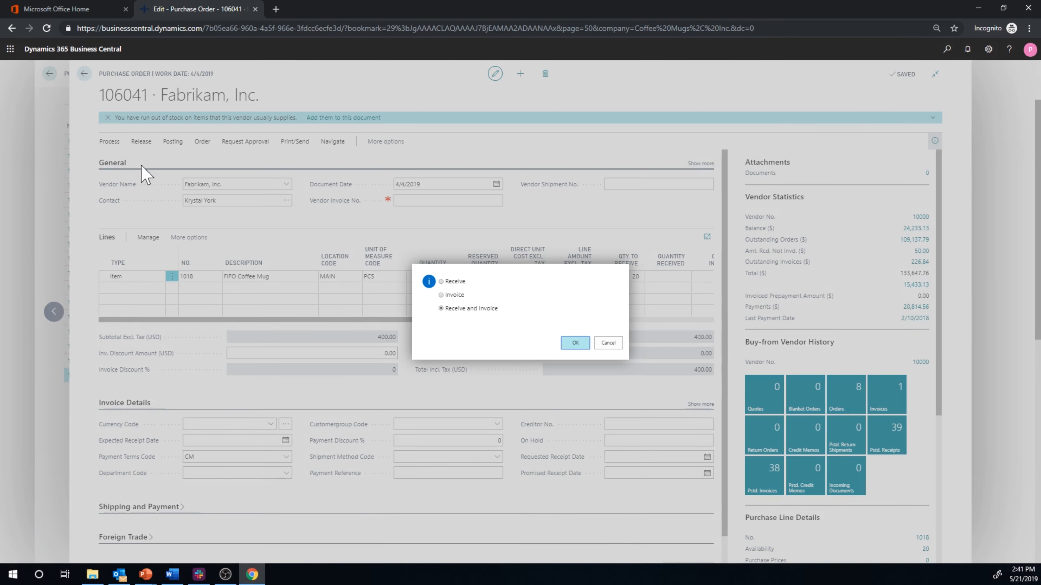
pyautogui.click(449, 282)
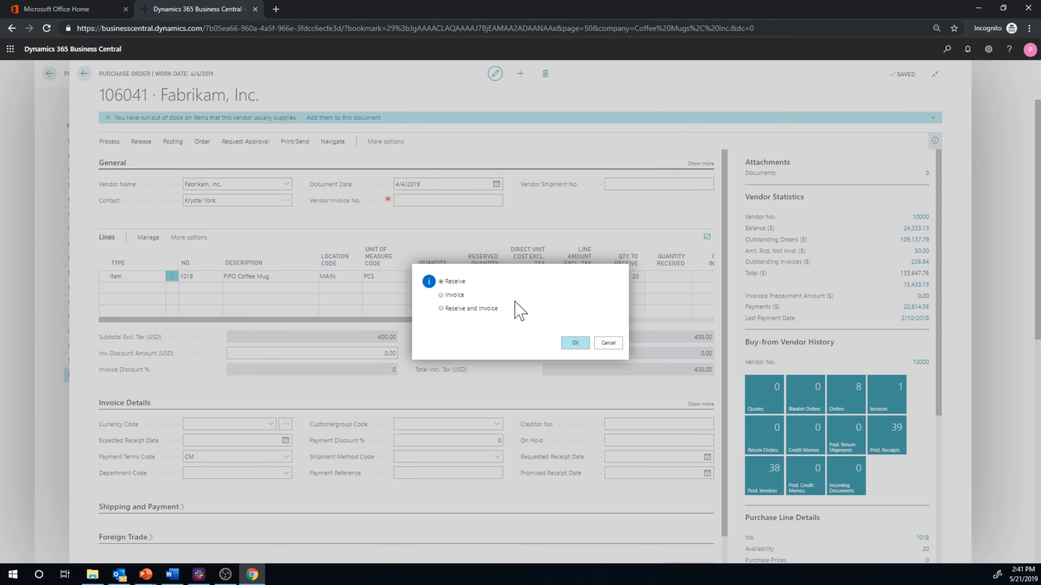
pyautogui.click(575, 343)
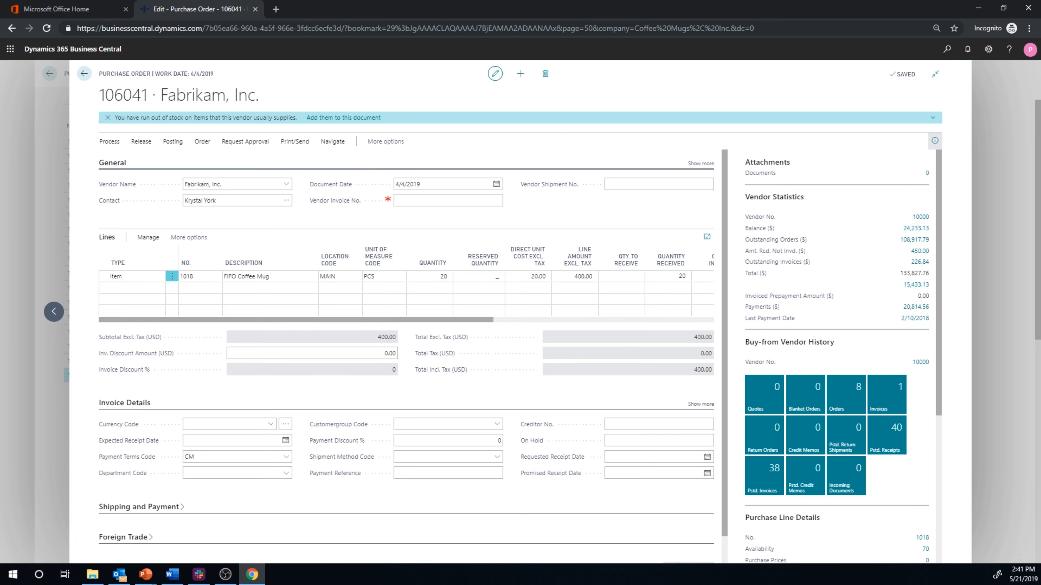
# - Find the Items list, reopen the FIFO Coffee Mug card and review the average cost calculation behind its unit cost
pyautogui.click(84, 74)
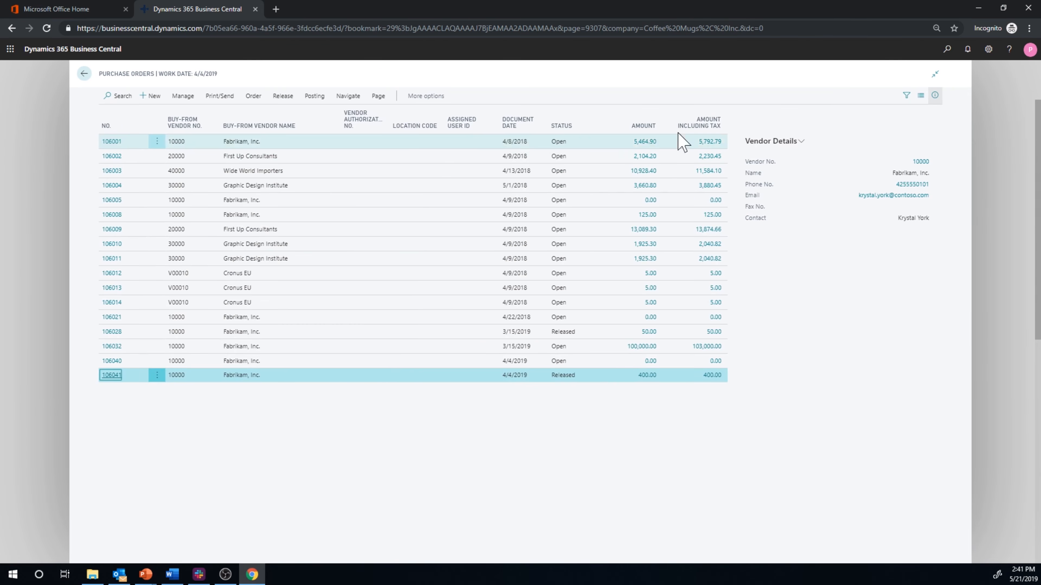
pyautogui.click(84, 73)
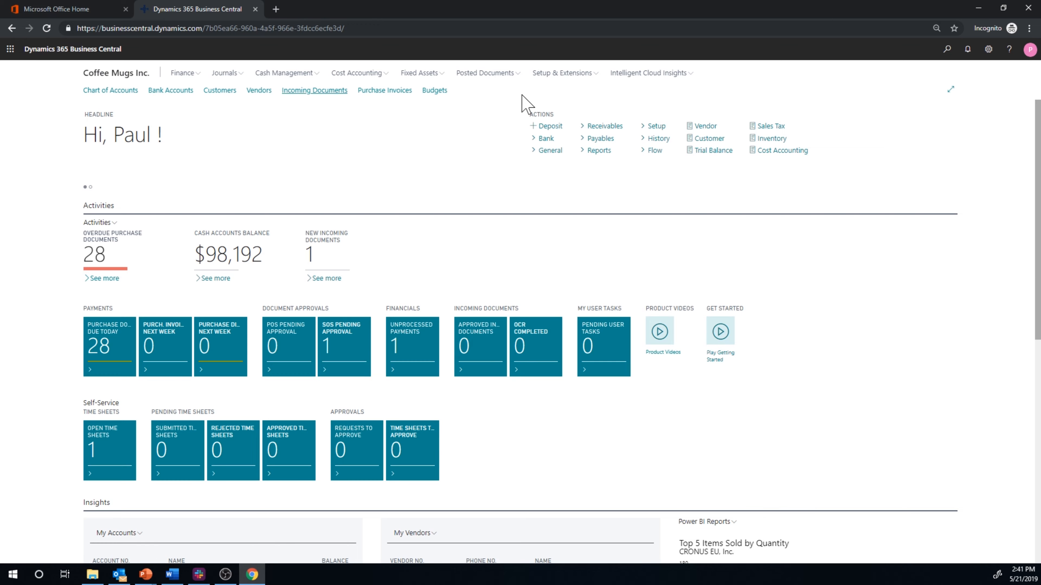
pyautogui.click(947, 50)
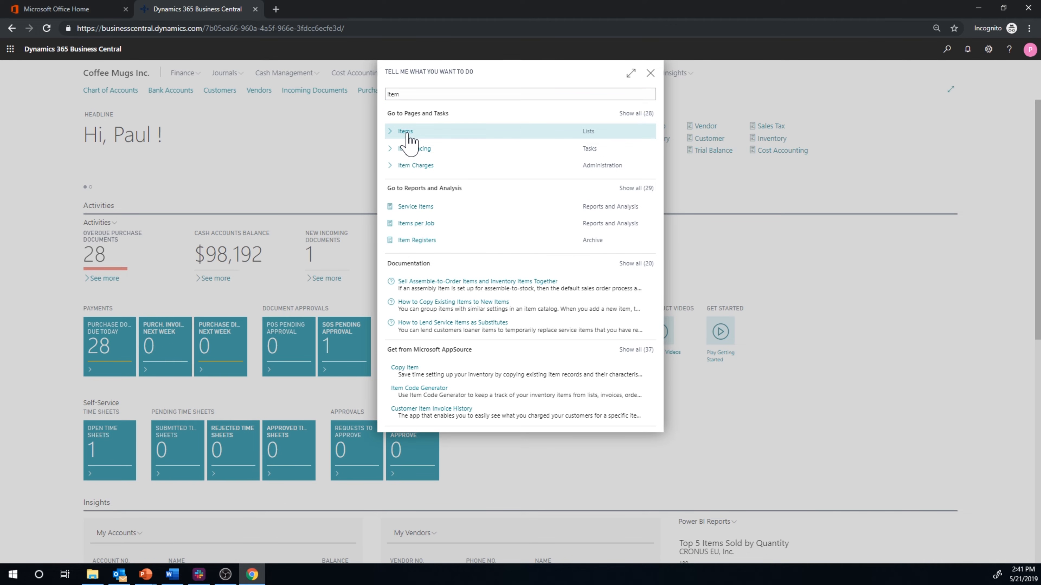
pyautogui.click(408, 132)
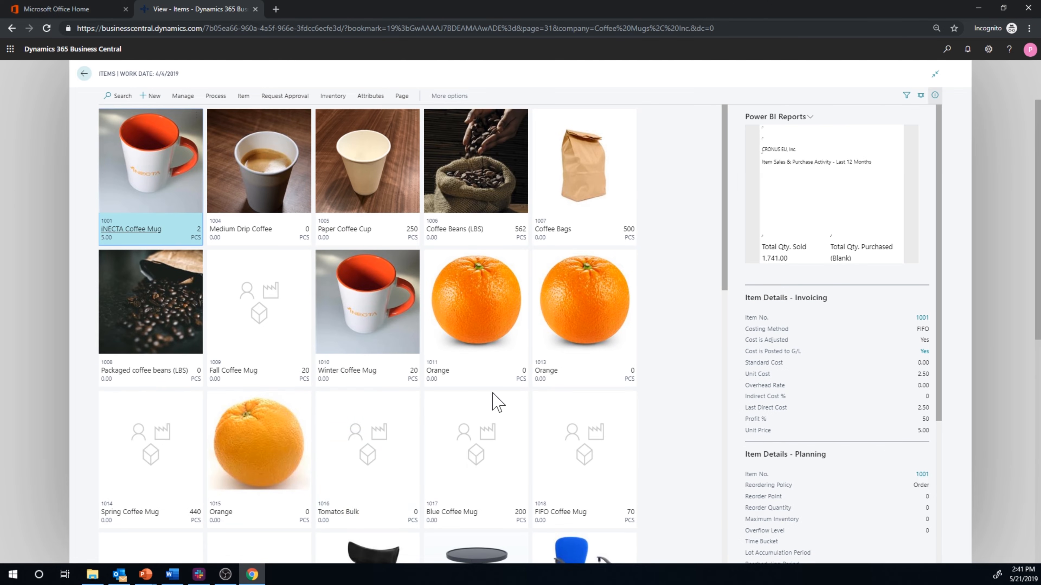
pyautogui.scroll(-3, 533, 381)
pyautogui.click(587, 355)
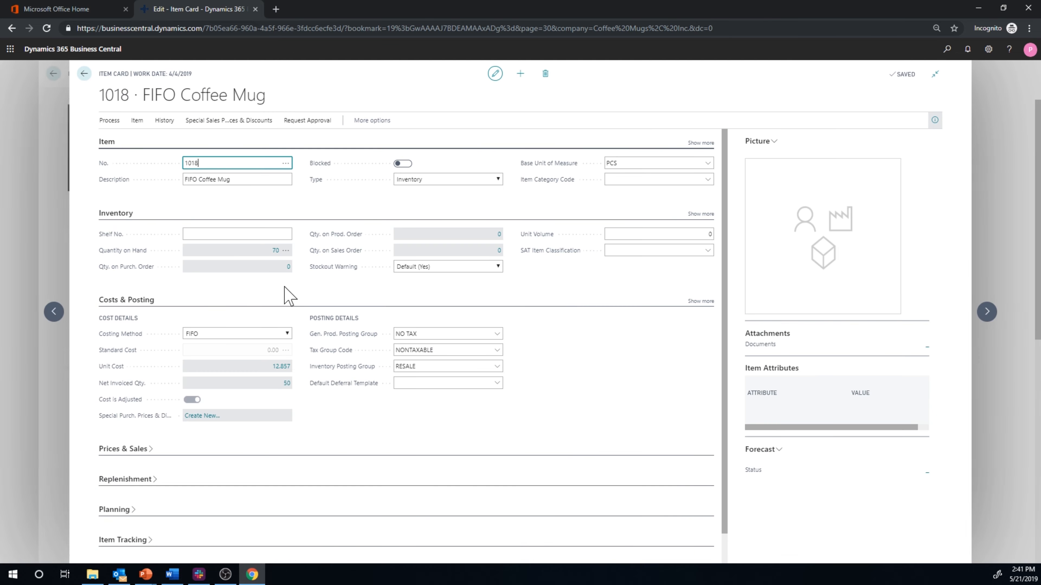
pyautogui.click(282, 370)
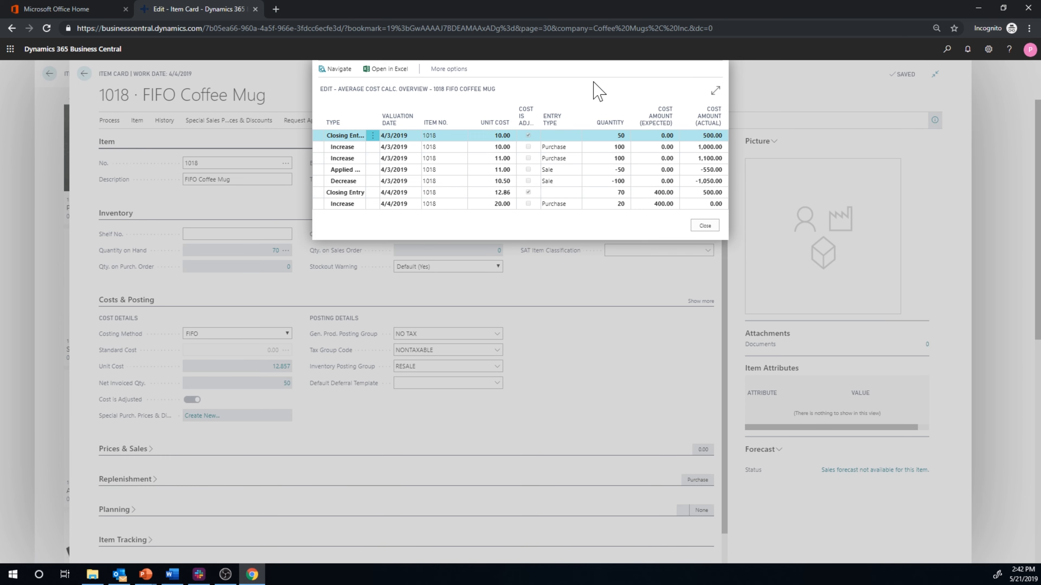
pyautogui.click(704, 225)
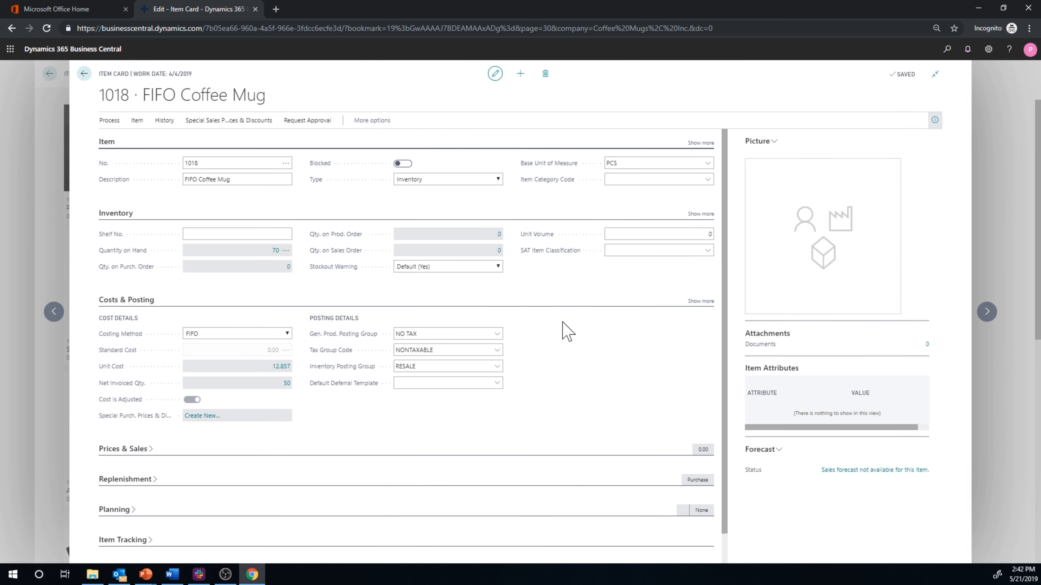
# - Review the FIFO Coffee Mug's item ledger entries, including remaining quantities and actual costs, and return to the item card
pyautogui.click(165, 127)
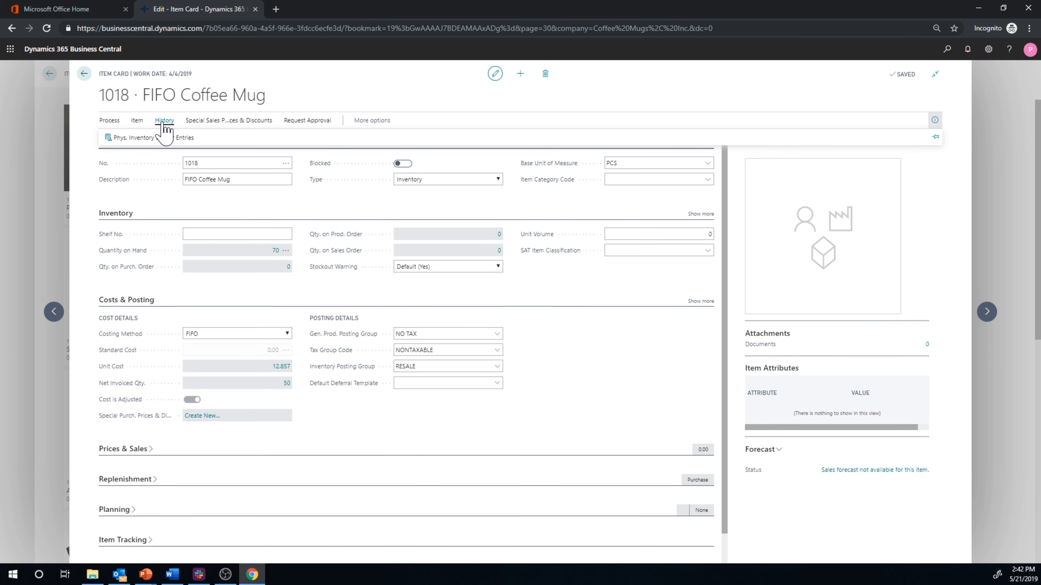
pyautogui.click(137, 122)
pyautogui.click(379, 125)
pyautogui.click(400, 123)
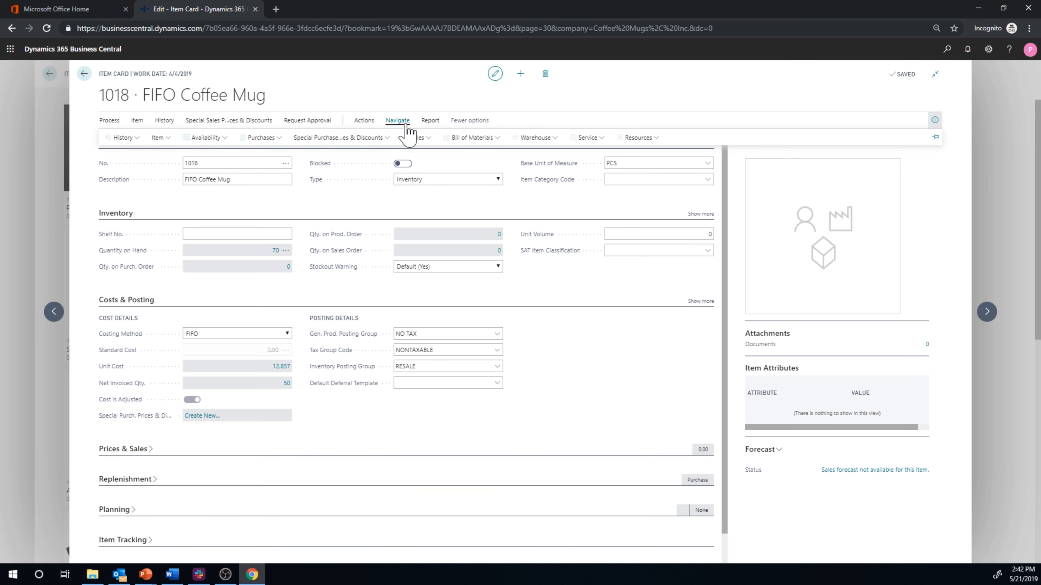
pyautogui.click(130, 140)
pyautogui.click(197, 154)
pyautogui.click(697, 80)
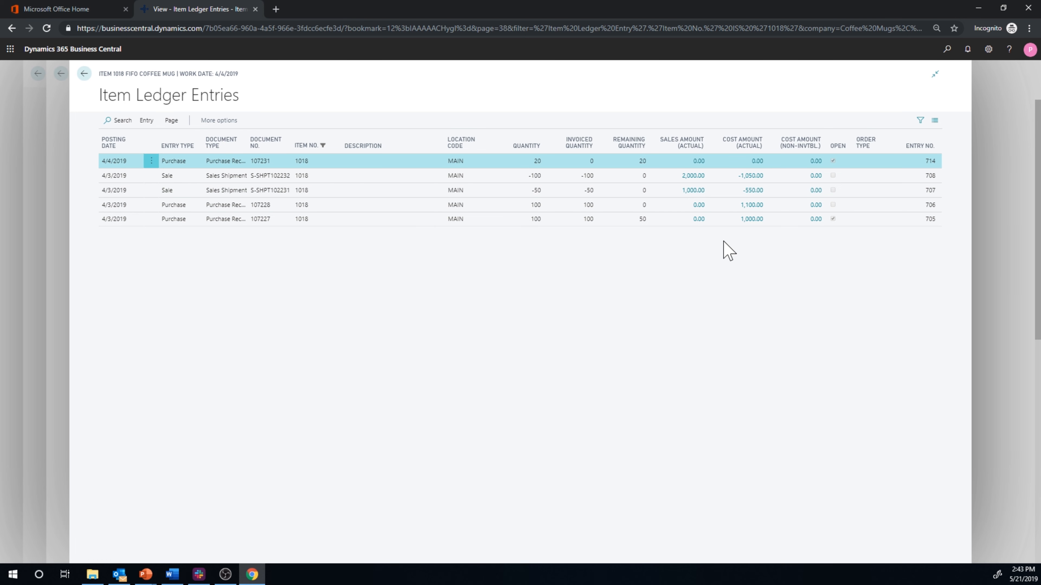
pyautogui.click(87, 77)
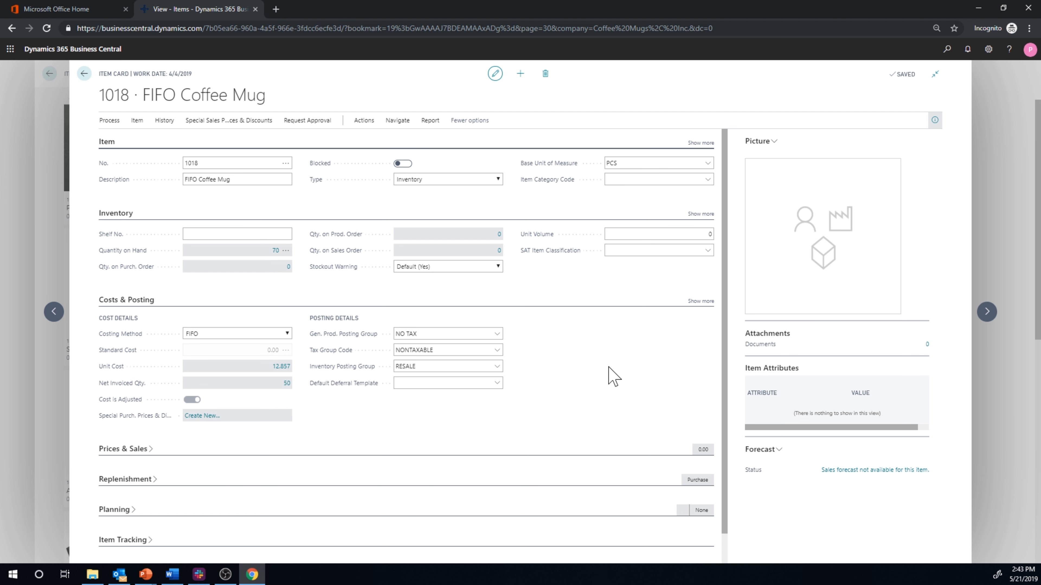
# - Open the cost calculation details behind the FIFO Coffee Mug's unit cost again
pyautogui.click(275, 366)
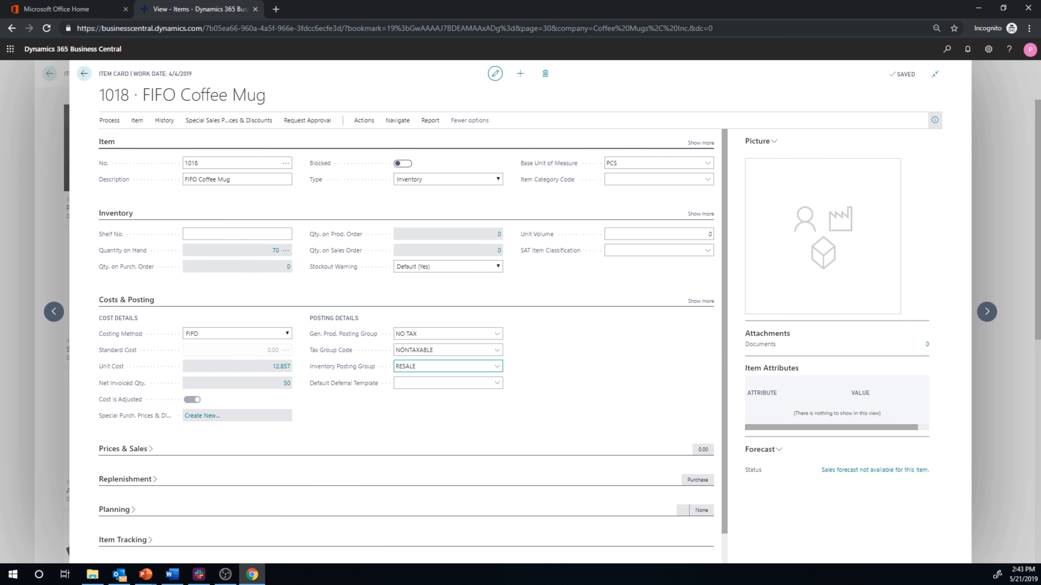